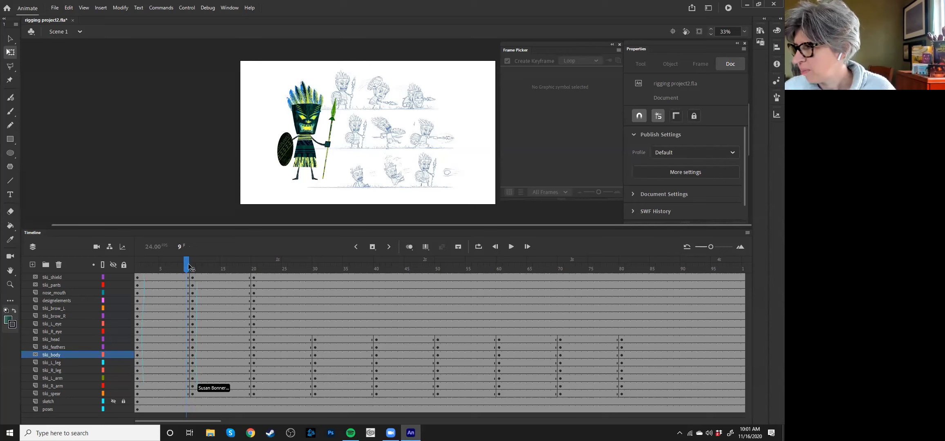
At frame 10, select all the tiki parts except the two legs and rotate them clockwise so the character leans forward
left_click_drag(189, 266, 191, 267)
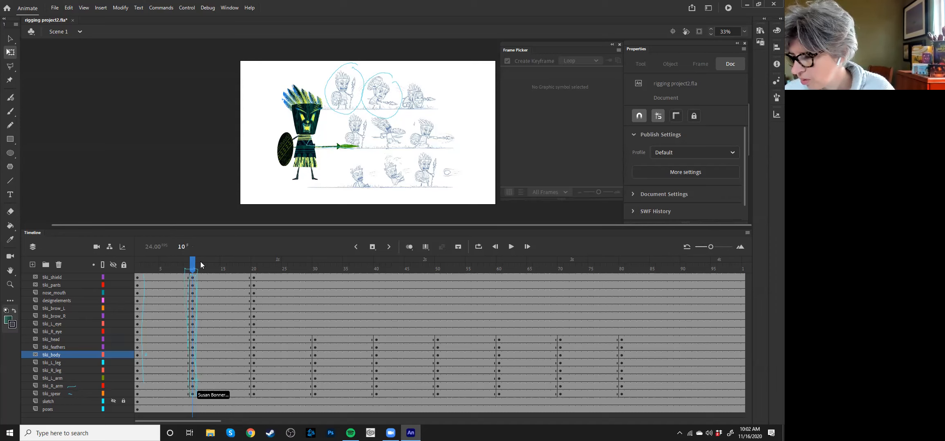
left_click_drag(191, 279, 192, 397)
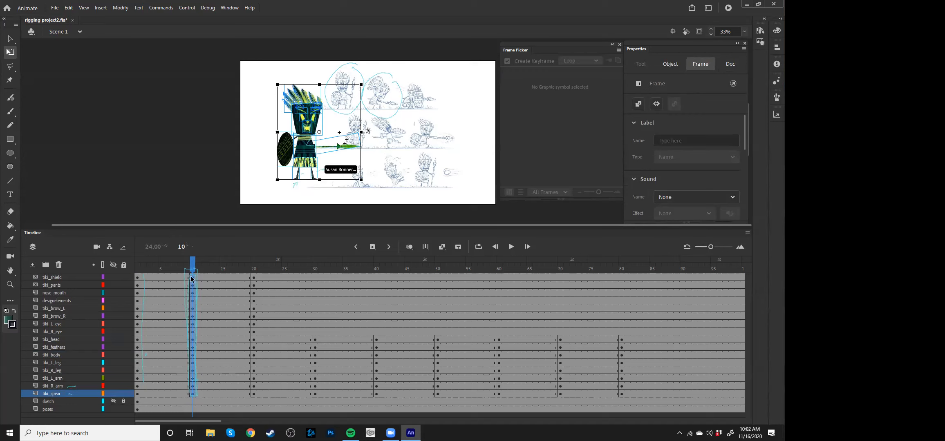
left_click(297, 179)
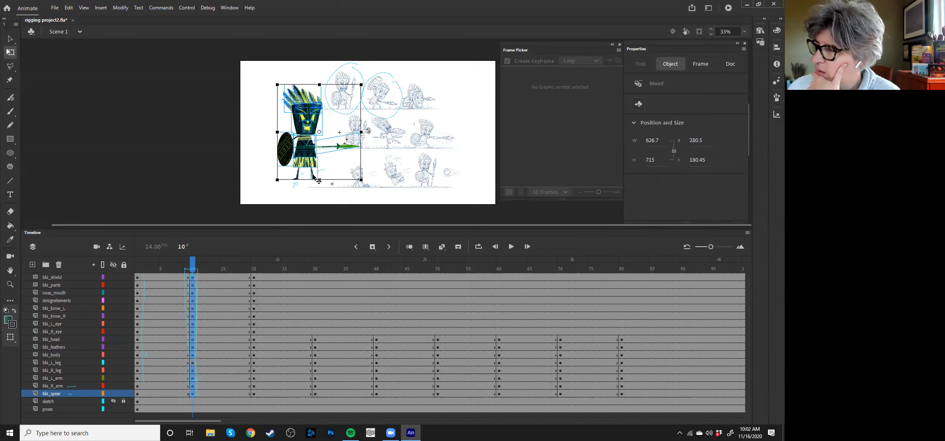
left_click_drag(319, 180, 319, 167)
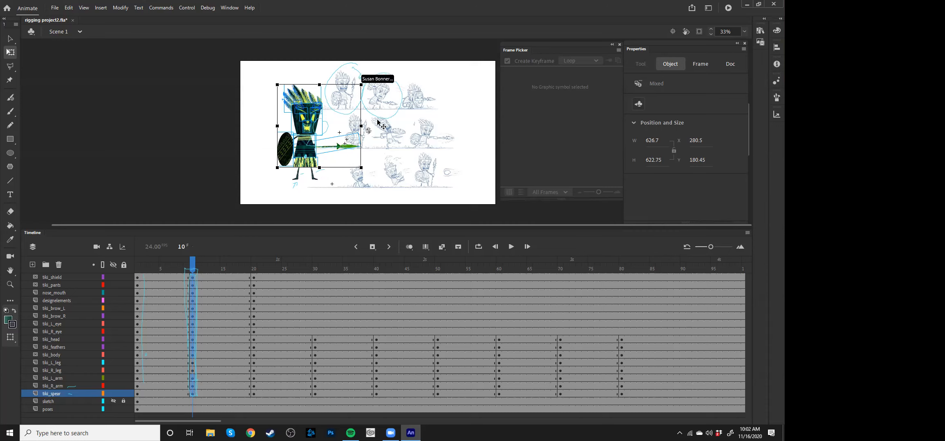
left_click_drag(367, 90, 387, 133)
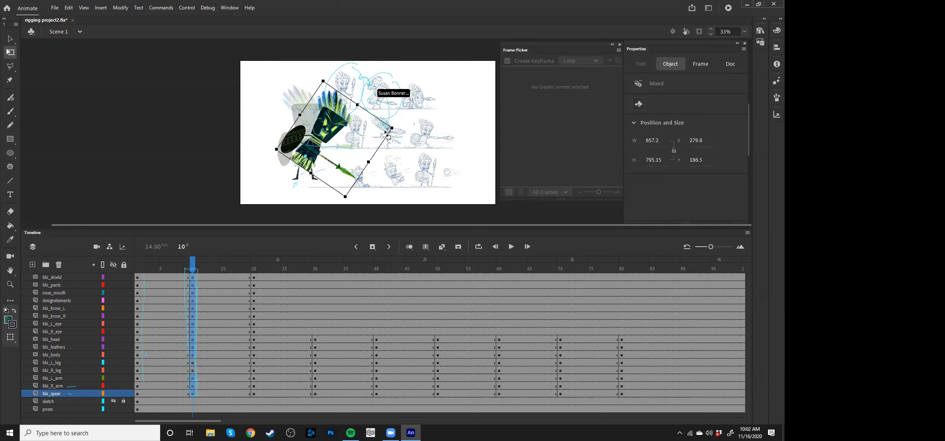
left_click_drag(386, 133, 386, 133)
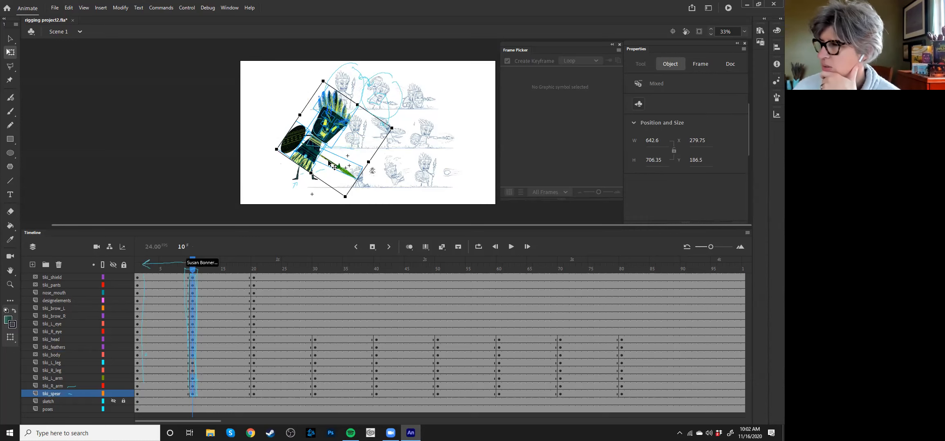
mouse_move(192, 268)
left_mouse_down()
mouse_move(180, 268)
mouse_move(195, 271)
left_mouse_up()
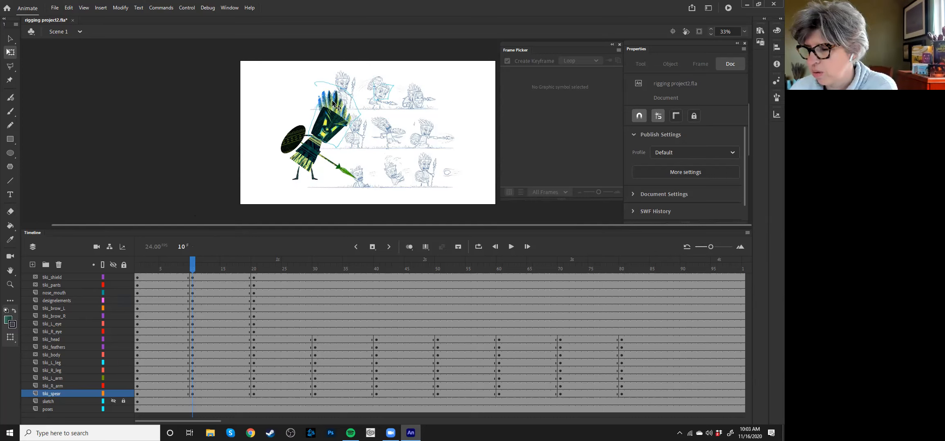
left_click(58, 293)
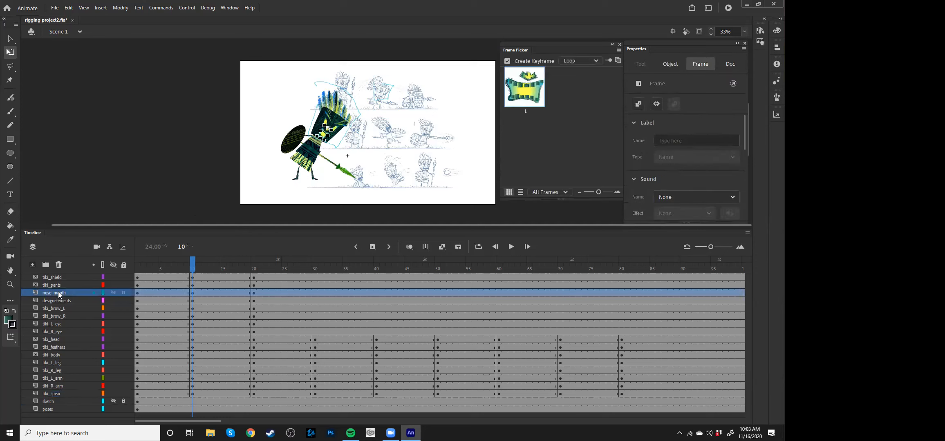
left_click(59, 339)
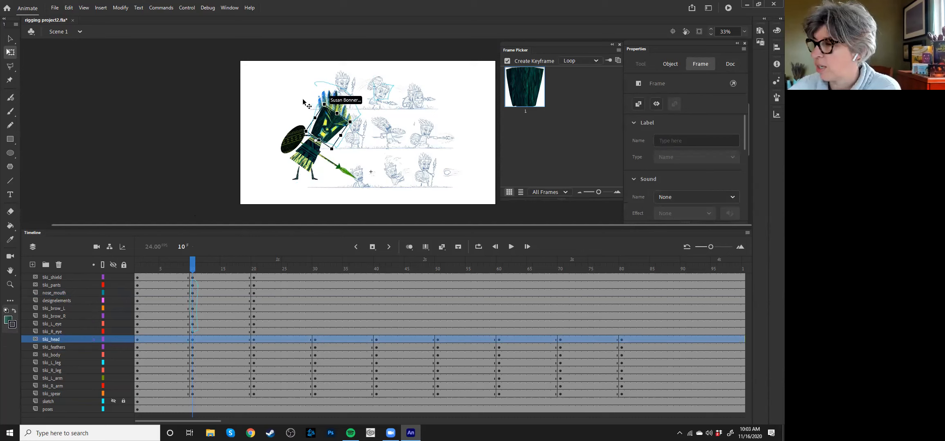
left_click(241, 100)
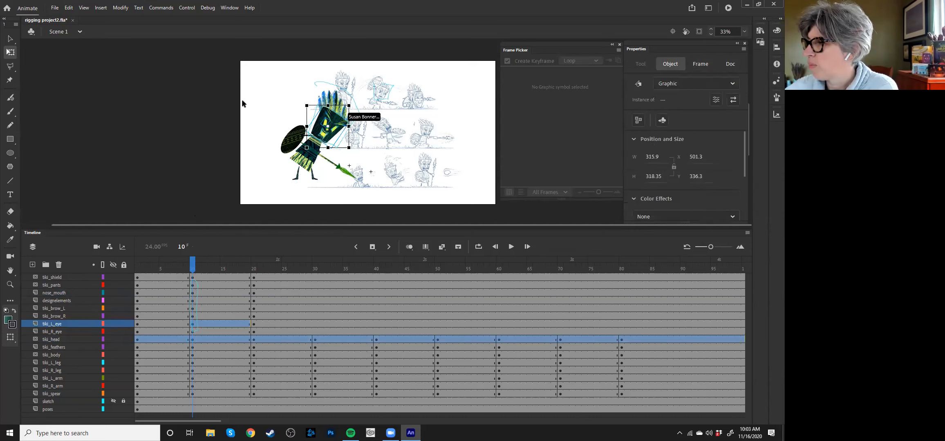
left_click(321, 121)
left_click(324, 124, "shift")
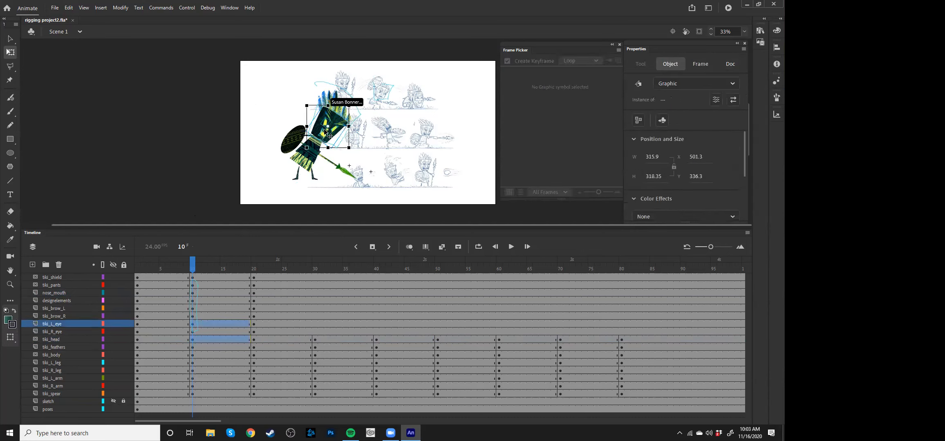
left_click(326, 131, "shift")
left_click(330, 117, "shift")
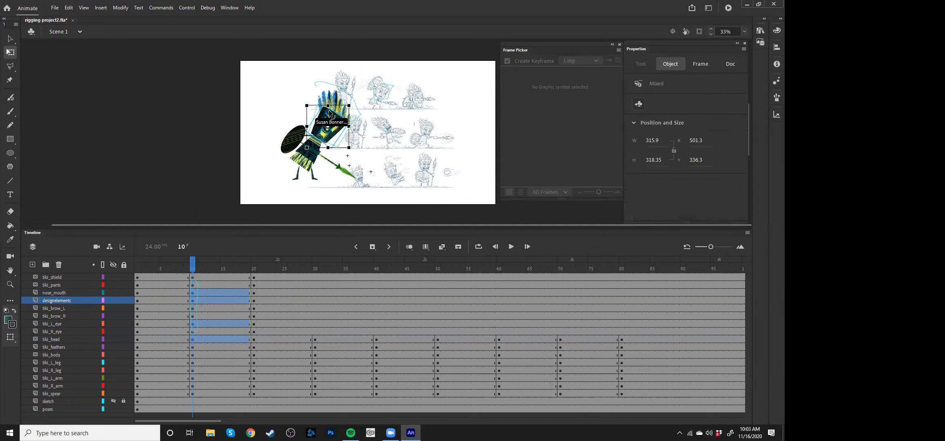
left_click(315, 105)
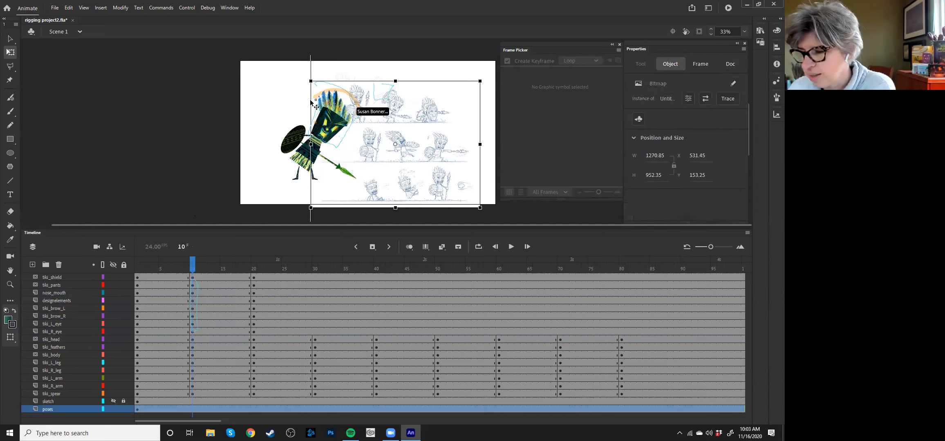
left_click_drag(325, 114, 310, 101)
Select the head, eyes, brows, nose and mouth, design elements and feathers at frame 10 and rotate them counterclockwise to a more upright angle
scroll(334, 114, "up", 2)
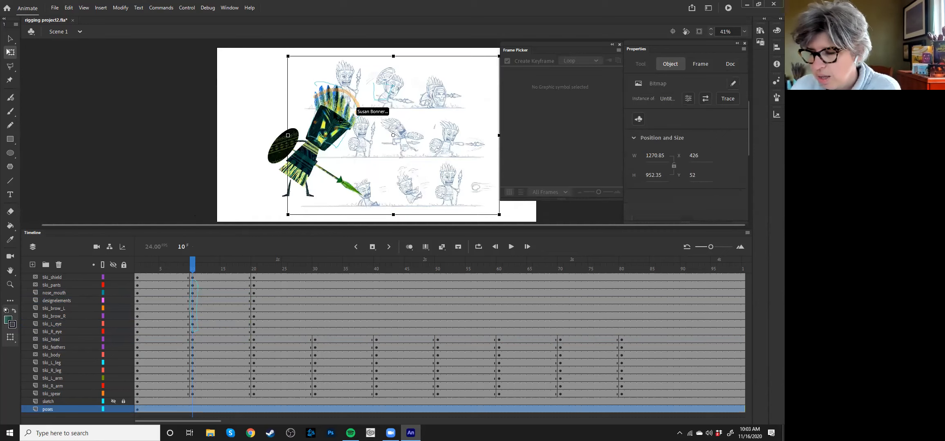
scroll(332, 114, "up", 2)
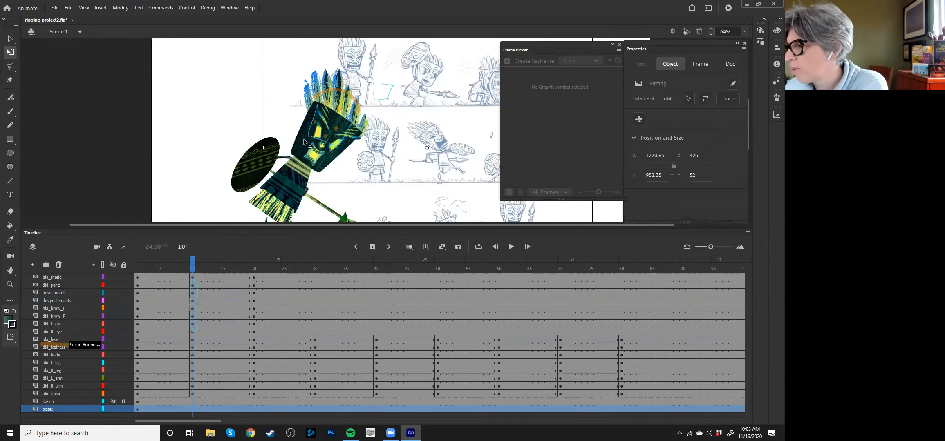
left_click(126, 135)
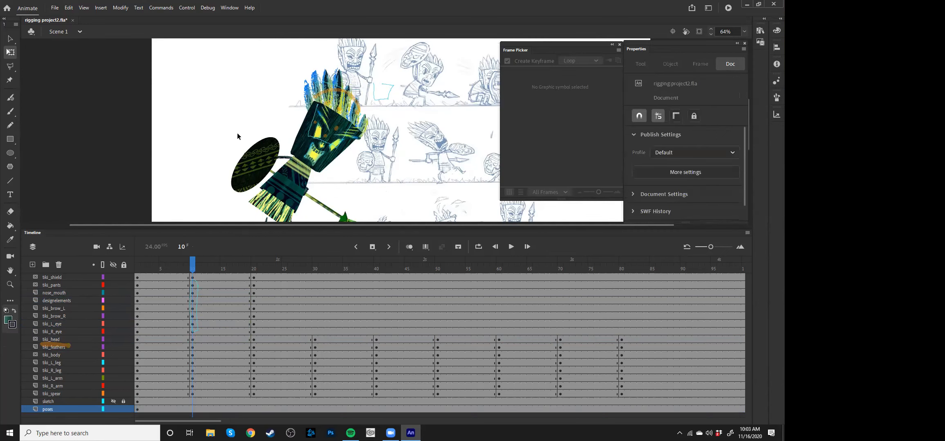
left_click(301, 135)
left_click(318, 132, "shift")
left_click(313, 153, "shift")
left_click(341, 149, "shift")
left_click(346, 140, "shift")
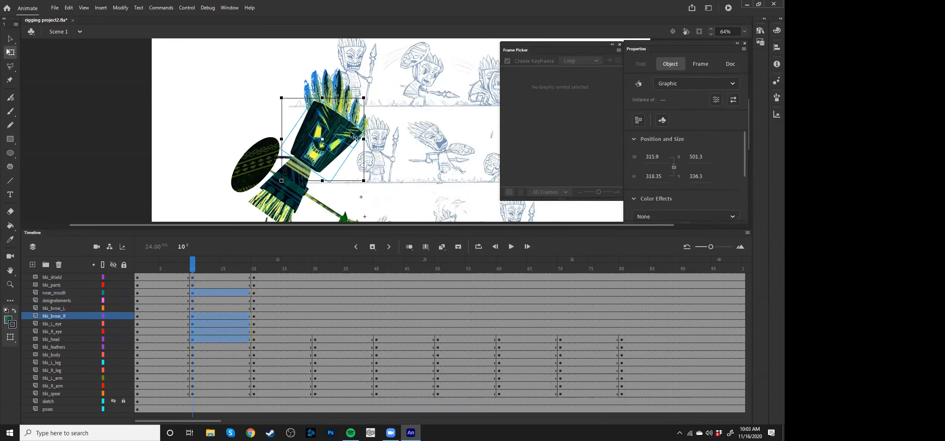
left_click(351, 135, "shift")
left_click(338, 128, "shift")
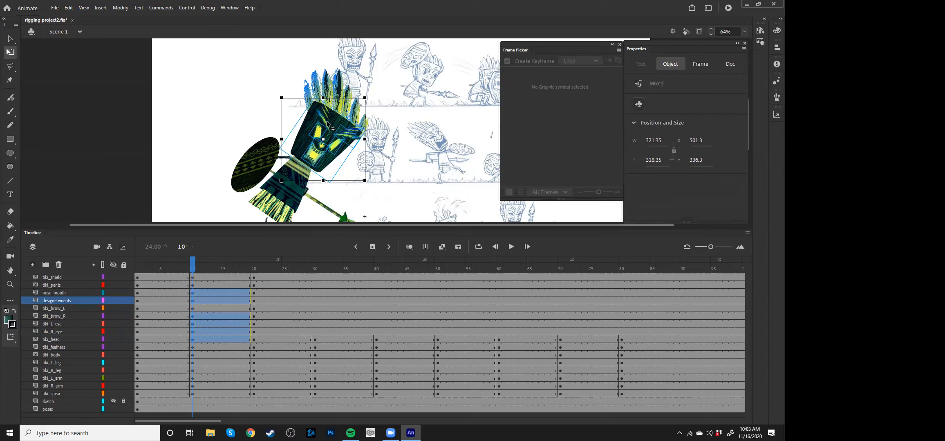
left_click(326, 114, "shift")
left_click(326, 107, "shift")
left_click(325, 103, "shift")
left_click(308, 87, "shift")
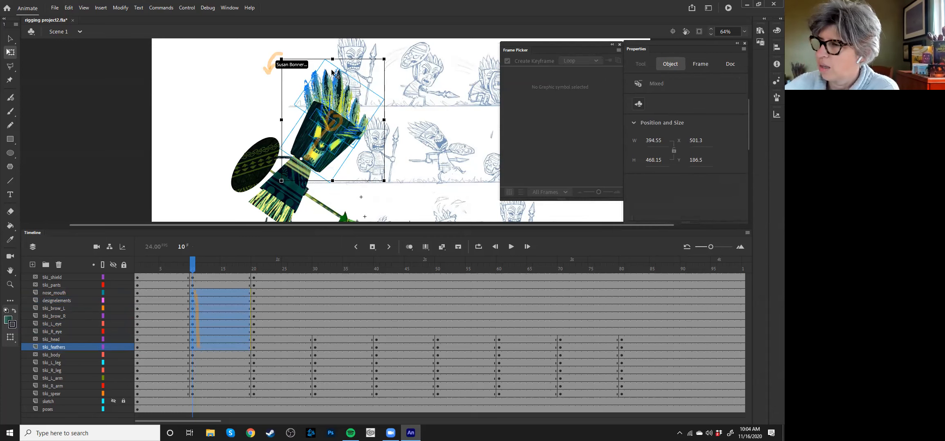
left_click_drag(277, 56, 243, 77)
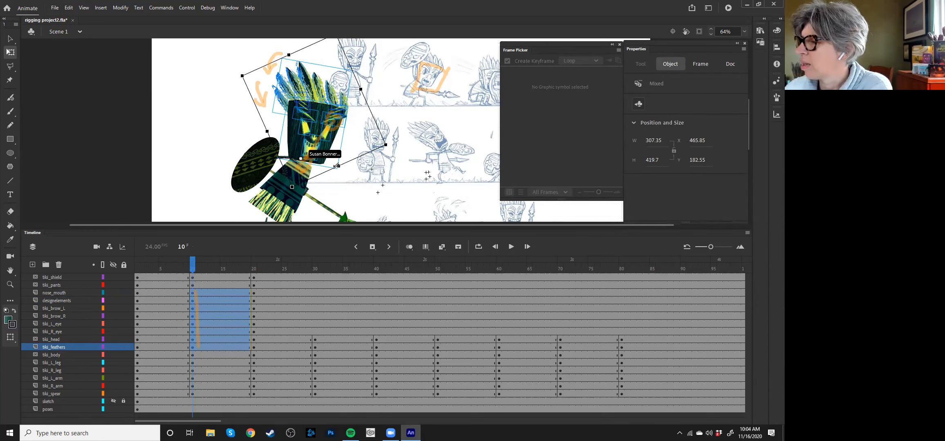
left_click_drag(337, 166, 338, 174)
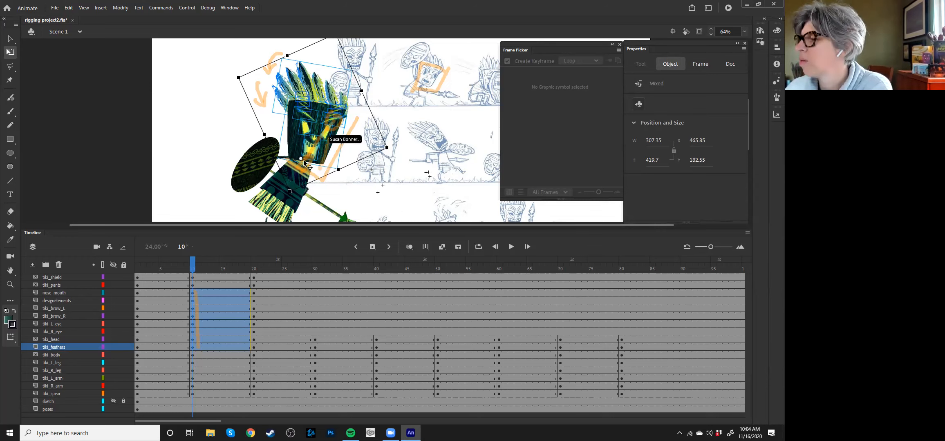
Nudge the selected head parts down and slightly right so the head sits on the body's neck
key("Right")
key("Down")
key("Down")
key("Down")
key("Down")
key("Down")
key("Down")
key("Down")
key("Down")
key("Down")
key("Down")
key("Down")
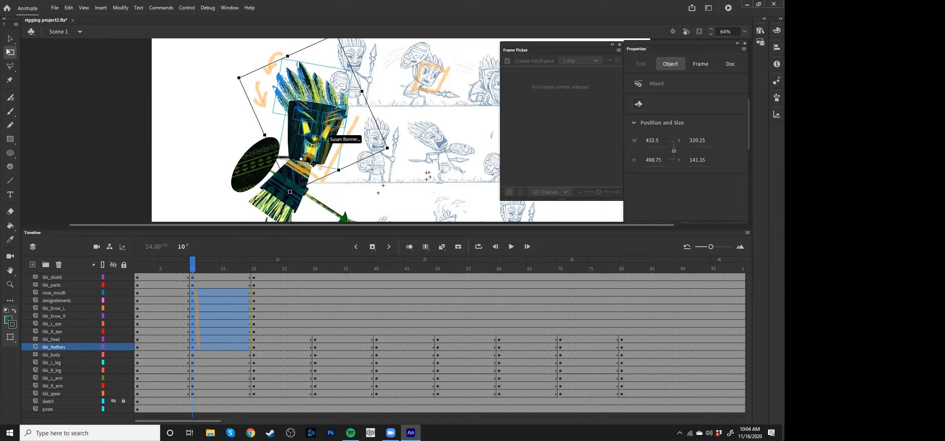
key("Down")
key("Down")
key("Down")
key("Down")
key("Down")
key("Down")
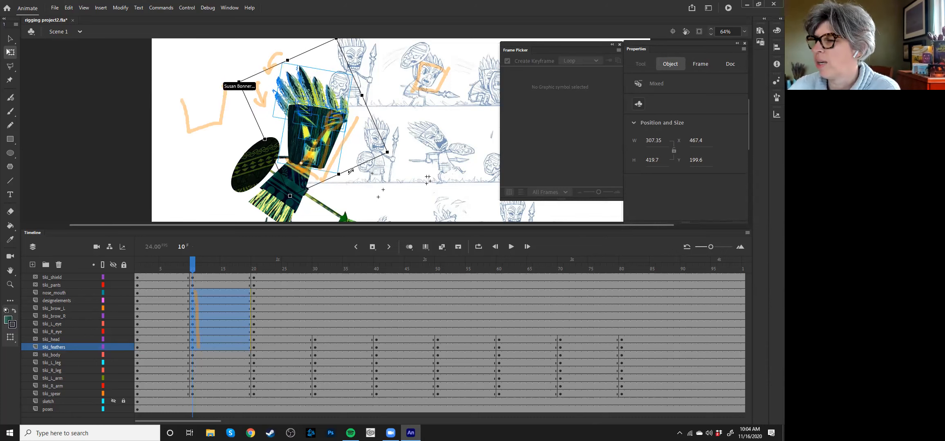
Rotate the head group slightly further counterclockwise, lower it a little more onto the body, and deselect it
scroll(345, 177, "down", 1)
scroll(344, 179, "down", 1)
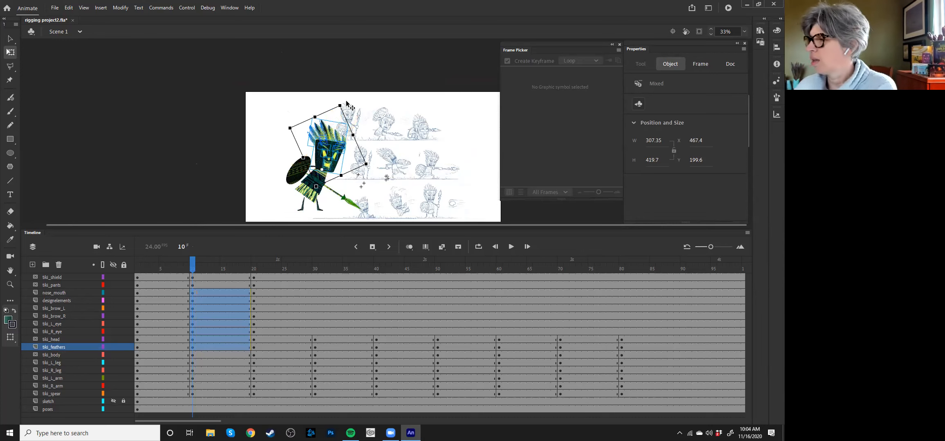
left_click_drag(342, 100, 340, 99)
key("Down")
key("Down")
key("Down")
key("Down")
key("Down")
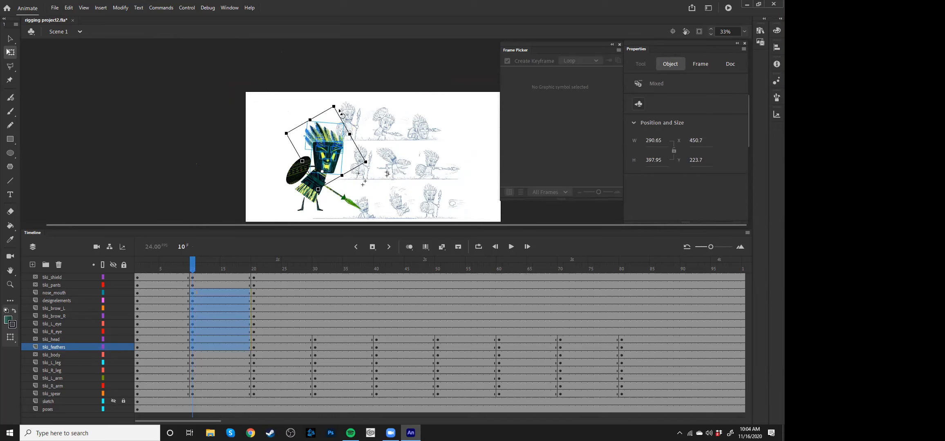
left_click(267, 154)
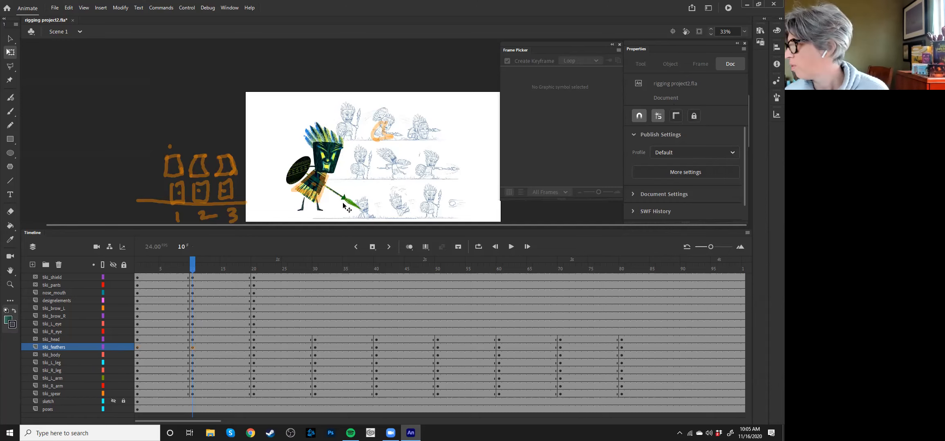
scroll(642, 215, "down", 1)
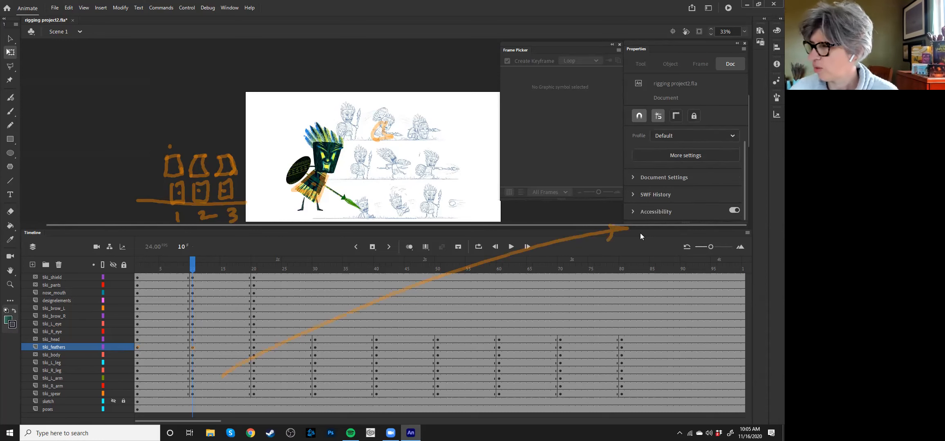
left_click(229, 7)
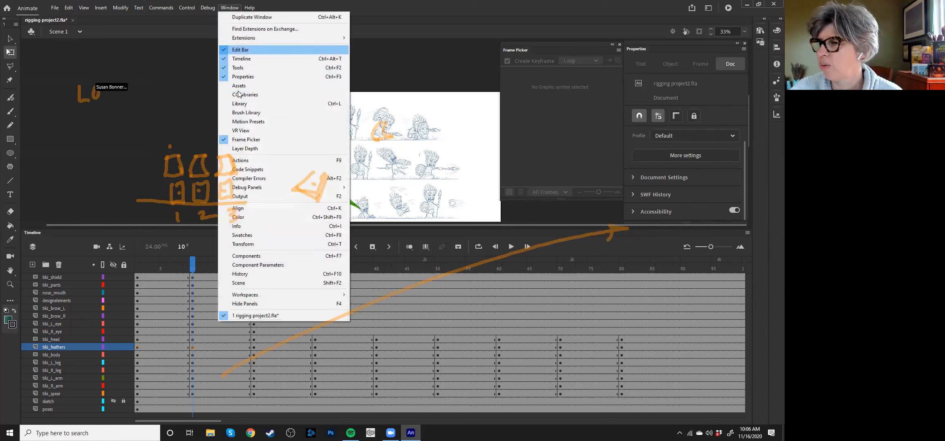
left_click(600, 153)
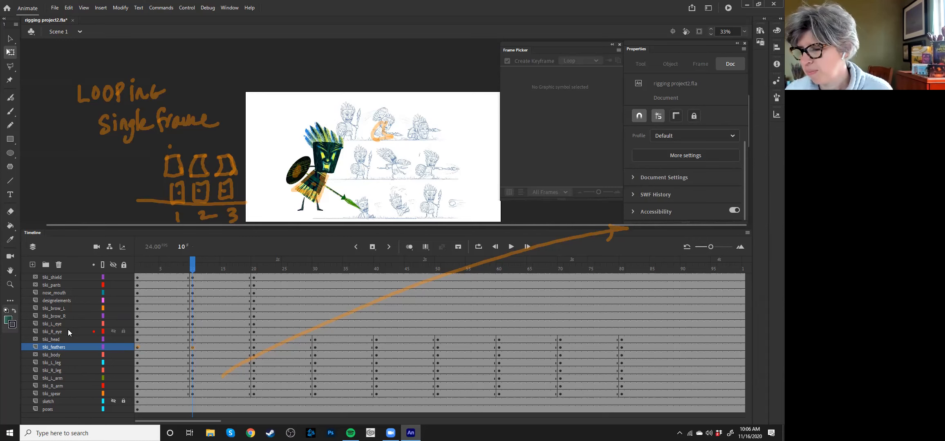
Inspect the Frame Picker poses for the right eye, head, left brow, body and arms, and return to frame 1
left_click(88, 330)
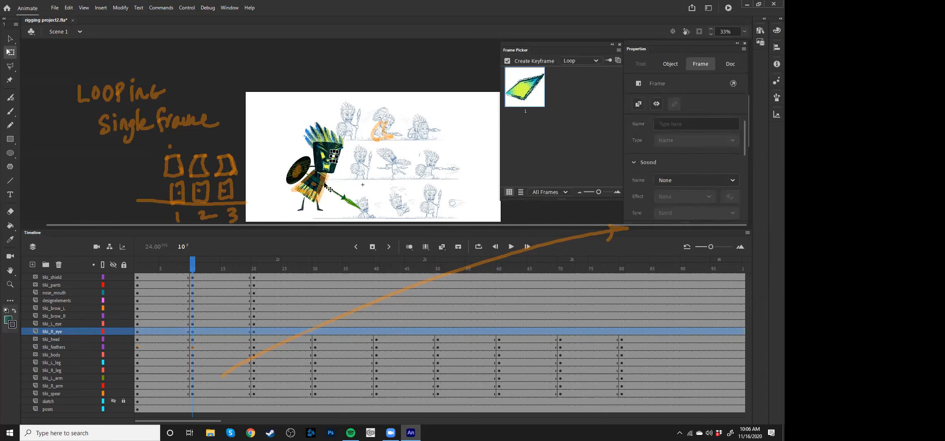
left_click(63, 340)
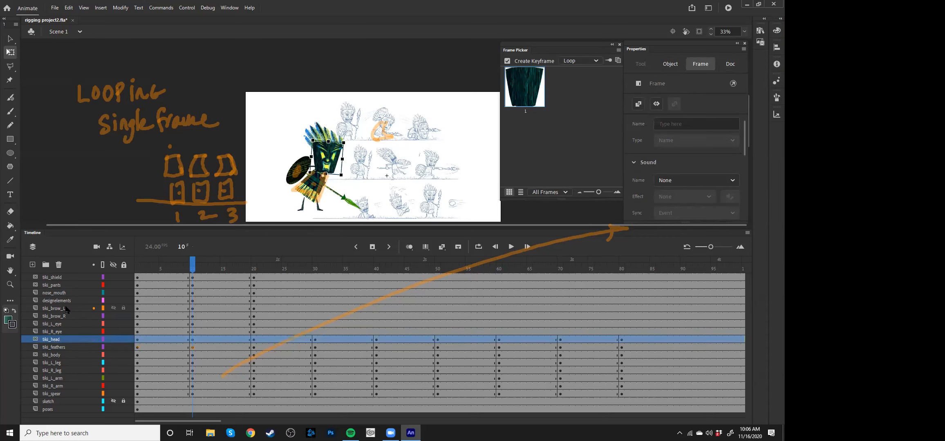
left_click(65, 308)
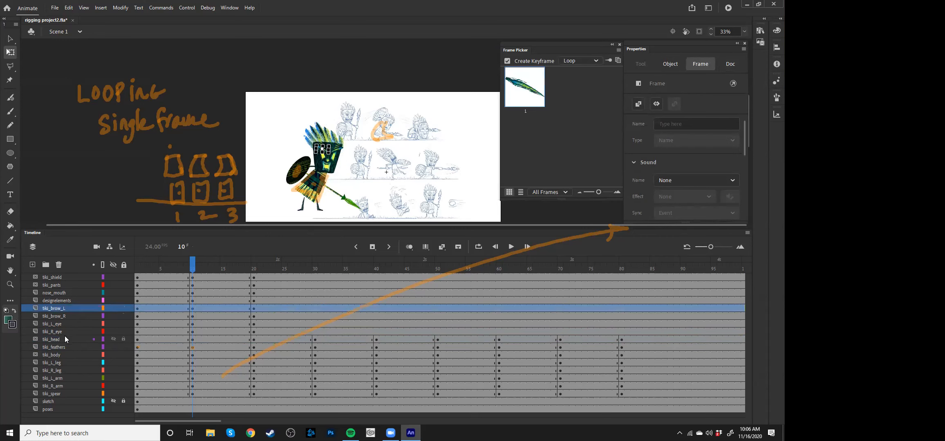
left_click(324, 182)
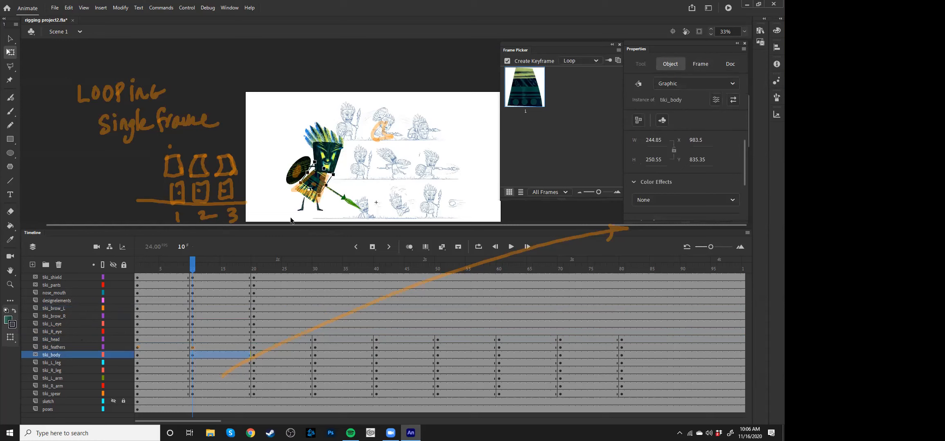
left_click(56, 379)
left_click(55, 386)
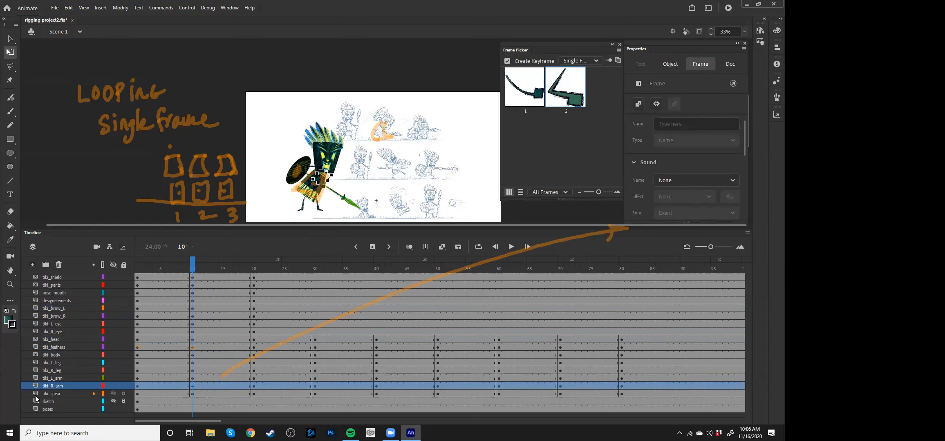
left_click(137, 268)
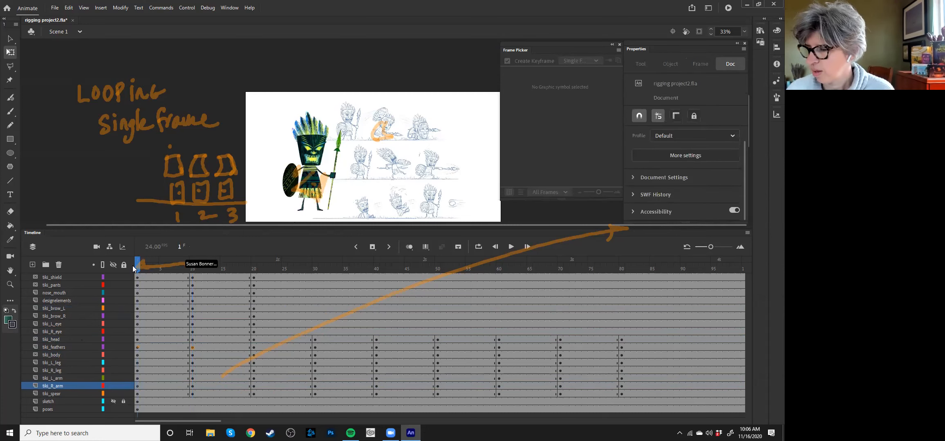
Open the tiki_R_arm symbol and compare its arm drawings at frames 1 and 2
double_click(334, 175)
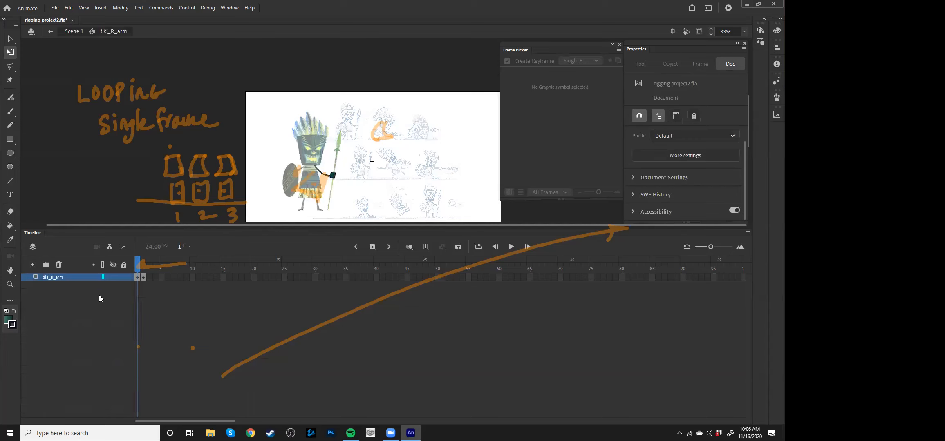
left_click(144, 264)
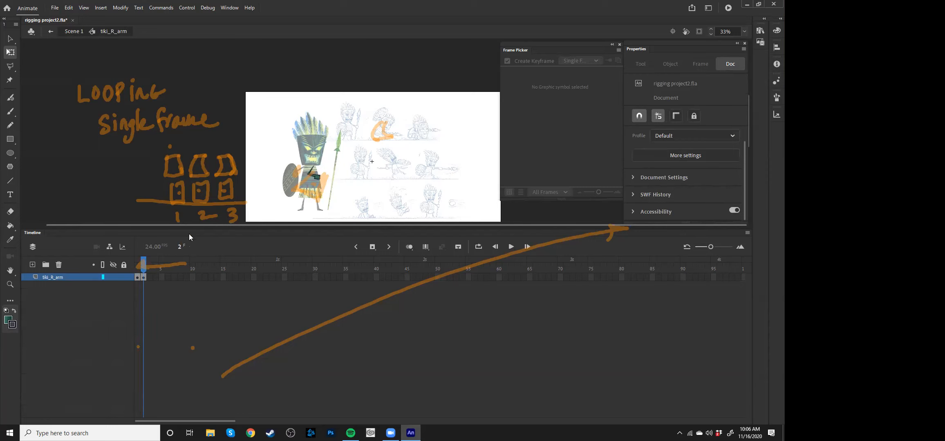
left_click(137, 267)
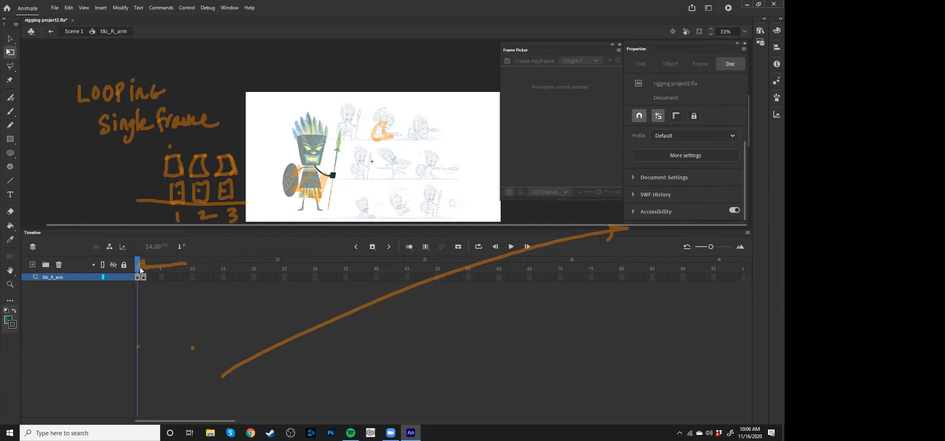
left_click(143, 267)
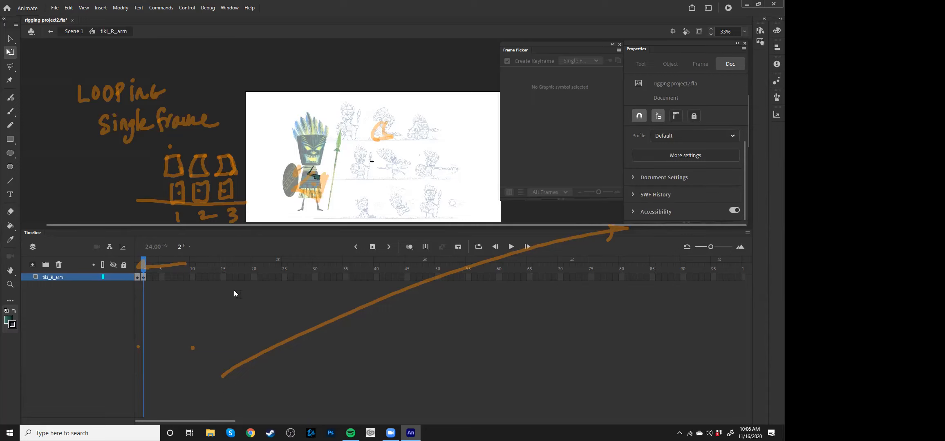
scroll(320, 177, "up", 3)
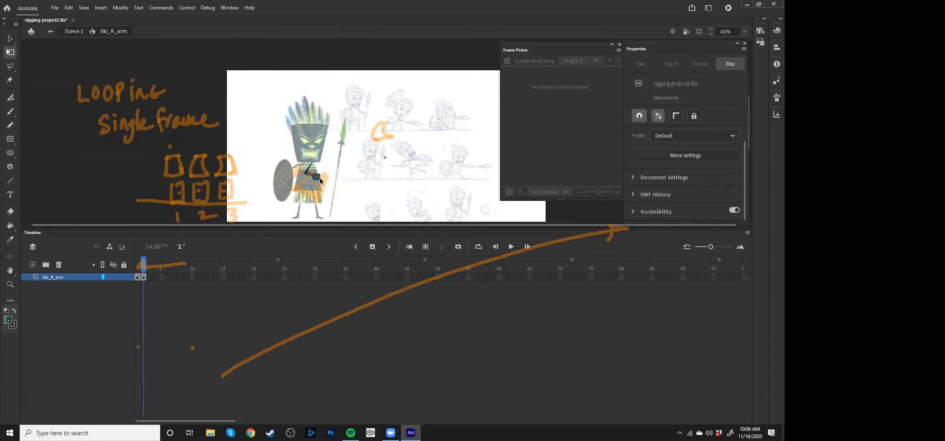
scroll(336, 186, "down", 3)
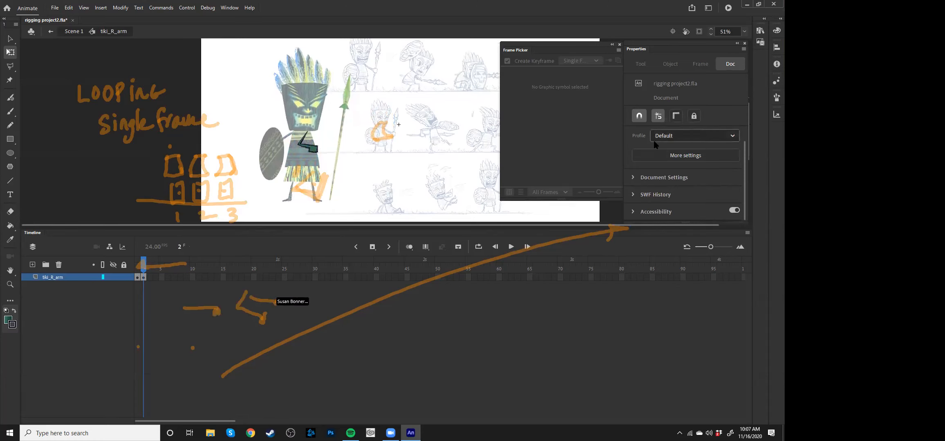
Select the bent-arm drawing at frame 2, review its object properties, and return to Scene 1
left_click(313, 151)
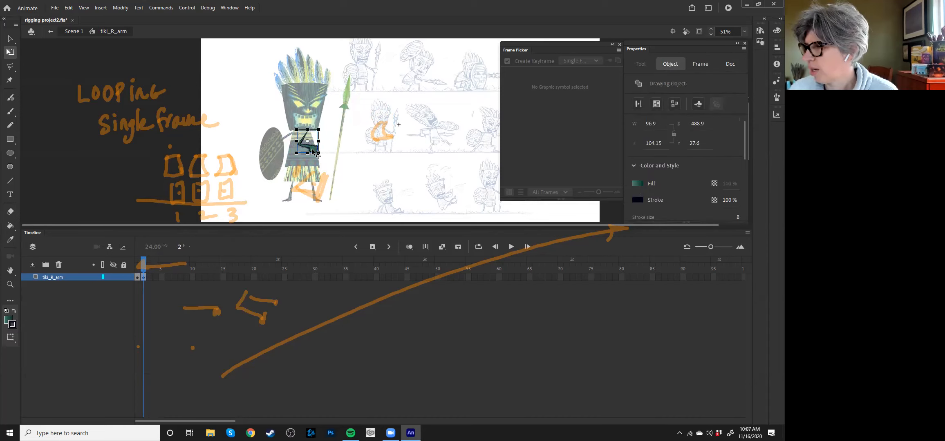
scroll(649, 186, "down", 5)
scroll(670, 174, "down", 2)
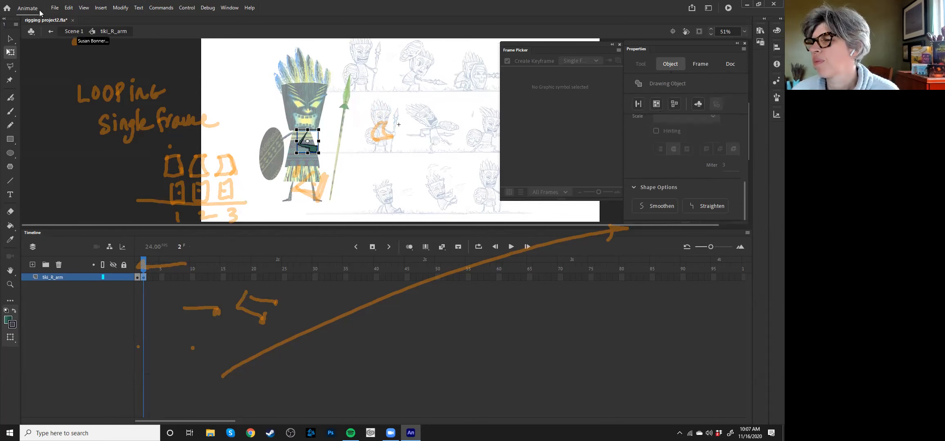
left_click(59, 33)
left_click(52, 32)
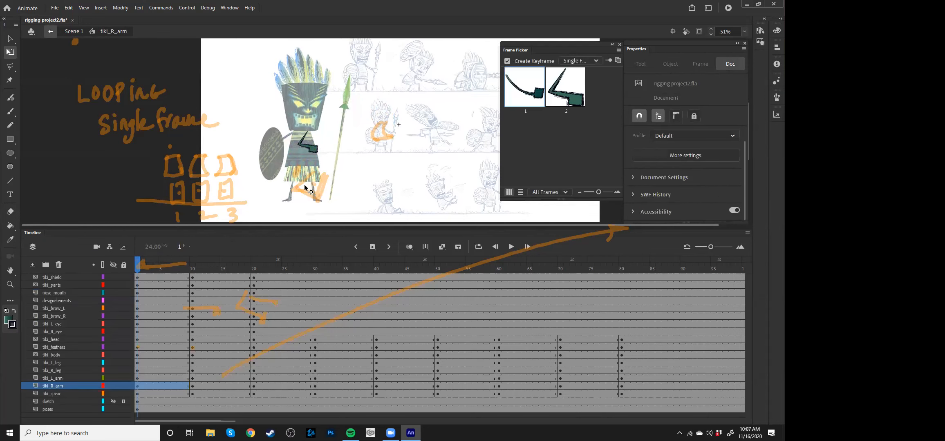
Try pose 2 on the right arm at frame 1 and switch it back to pose 1
scroll(655, 167, "down", 3)
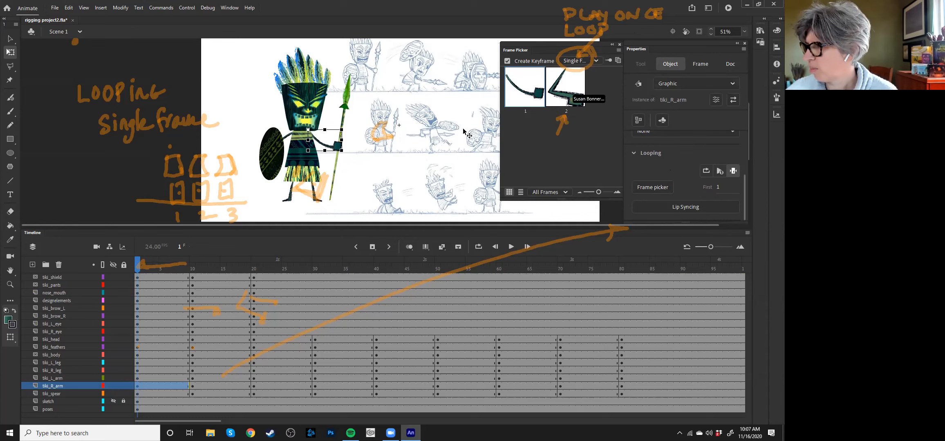
left_click(567, 86)
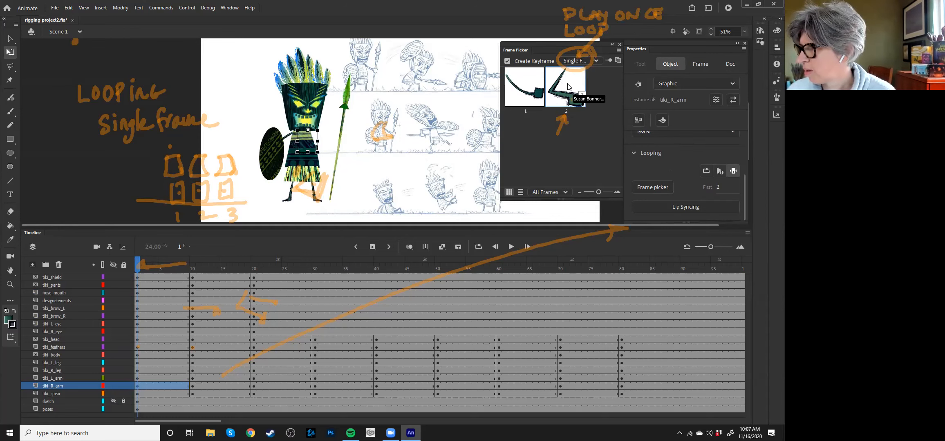
left_click(518, 88)
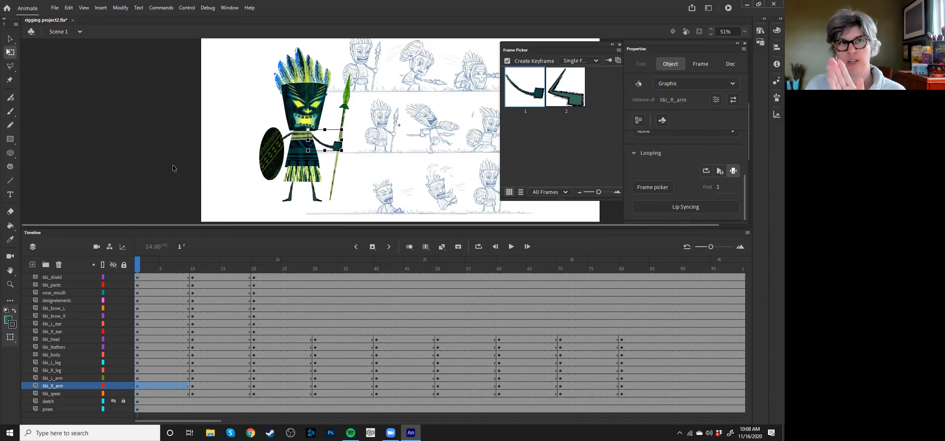
Create classic tweens between keyframes 1 and 10 on all layers from tiki_shield through tiki_spear and scrub through the motion
left_click_drag(159, 265, 205, 265)
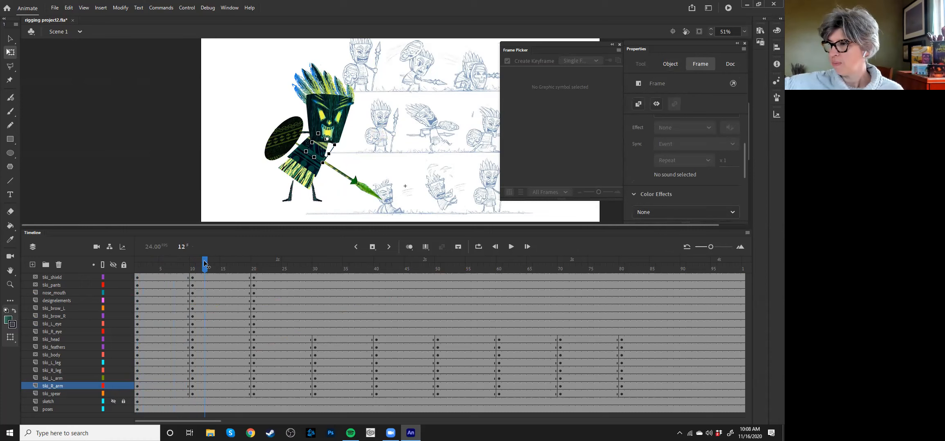
left_click_drag(205, 265, 176, 264)
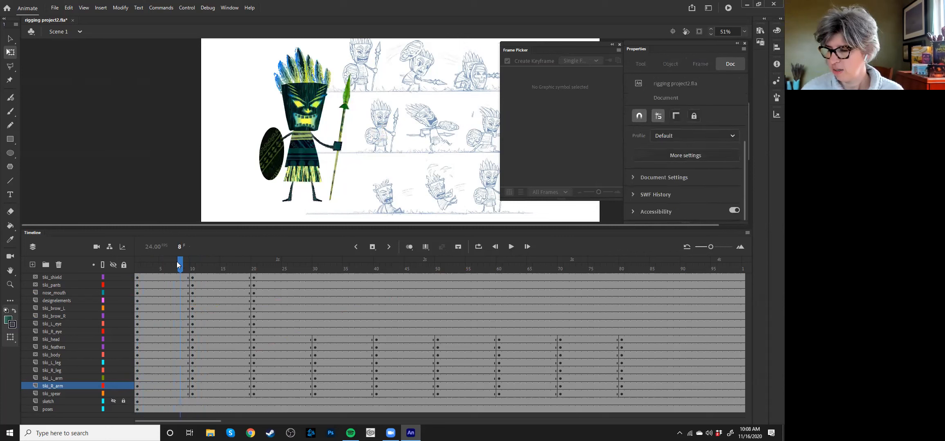
left_click(163, 280)
left_click(162, 277)
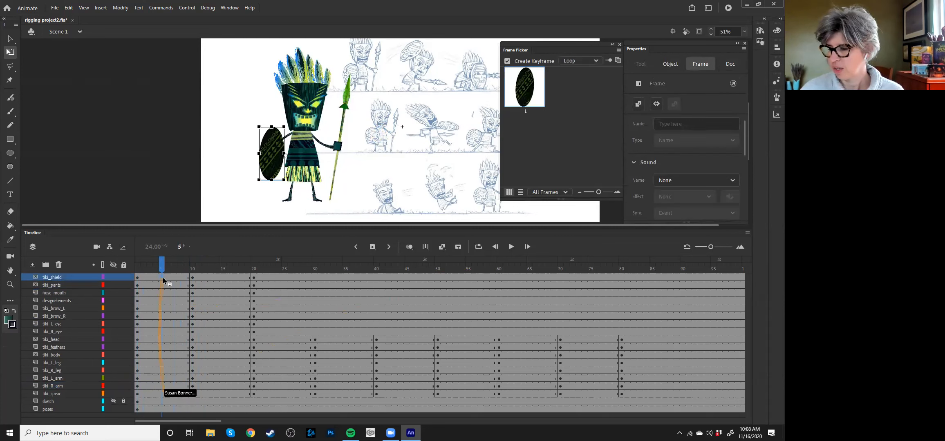
left_click(162, 395)
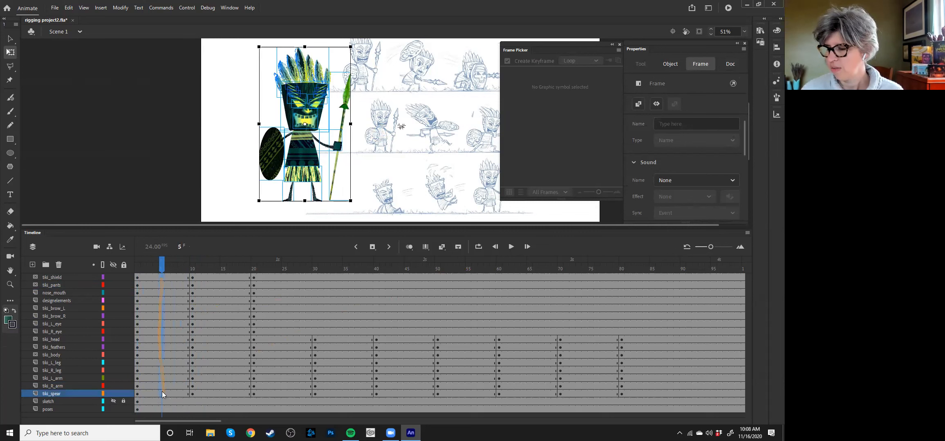
right_click(162, 391)
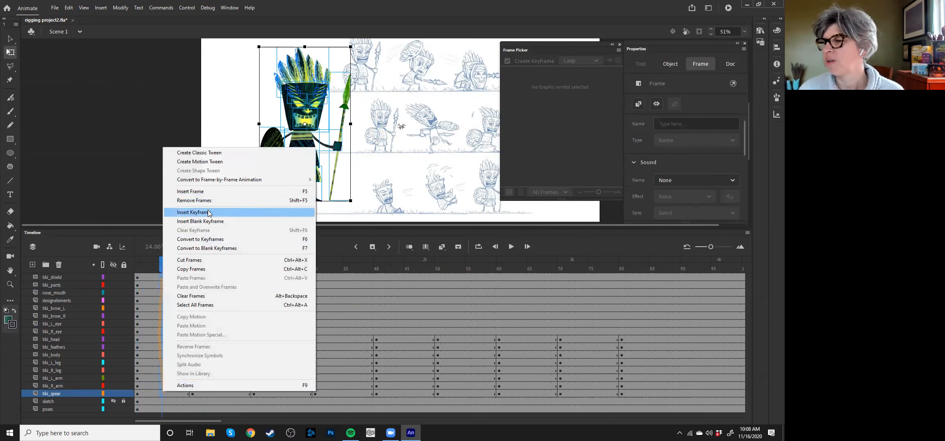
left_click(205, 153)
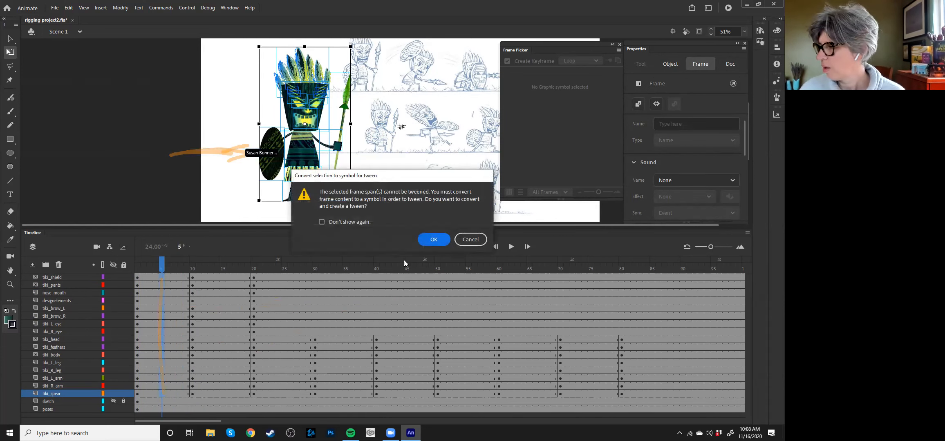
left_click(426, 242)
mouse_move(162, 266)
left_mouse_down()
mouse_move(156, 283)
mouse_move(136, 285)
mouse_move(192, 296)
mouse_move(138, 290)
mouse_move(186, 301)
left_mouse_up()
left_click(159, 294)
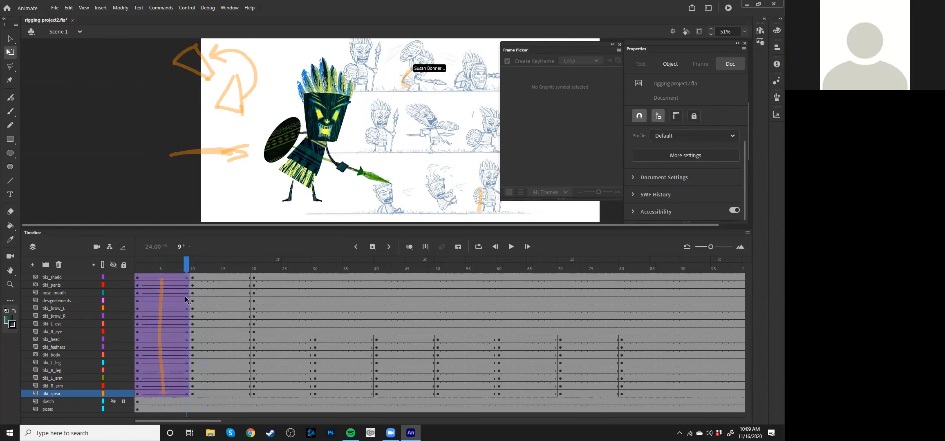